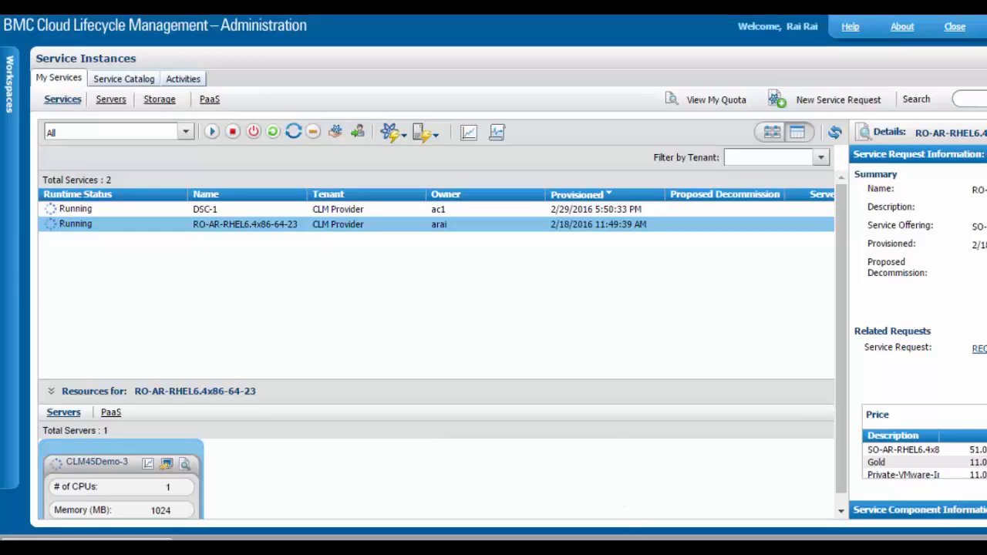
mouse_move(634, 549)
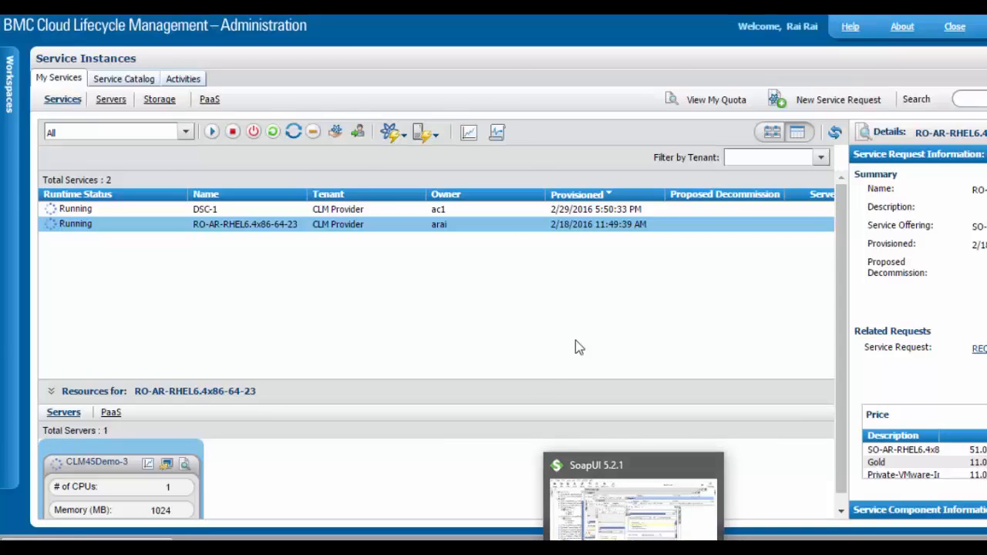
click(633, 501)
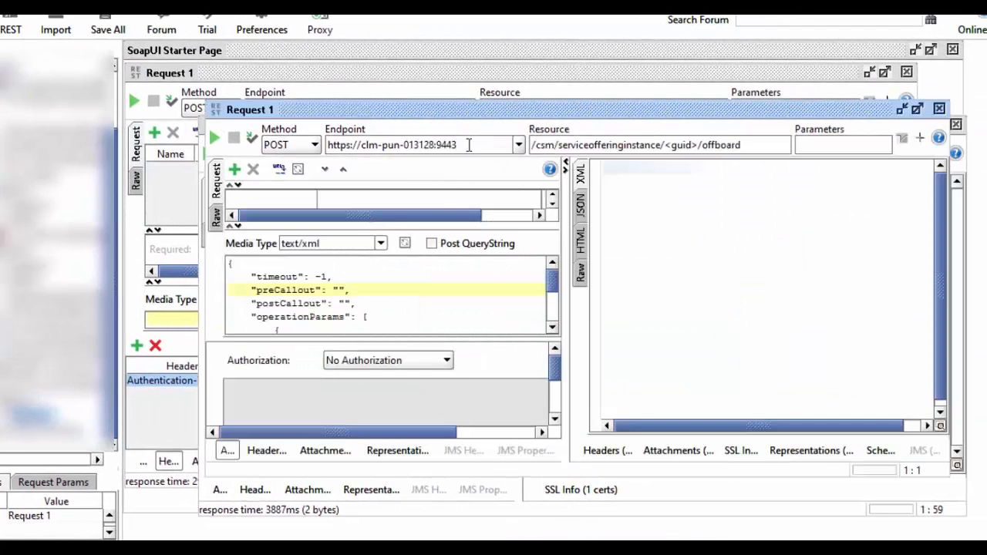
click(469, 146)
drag(476, 142, 327, 145)
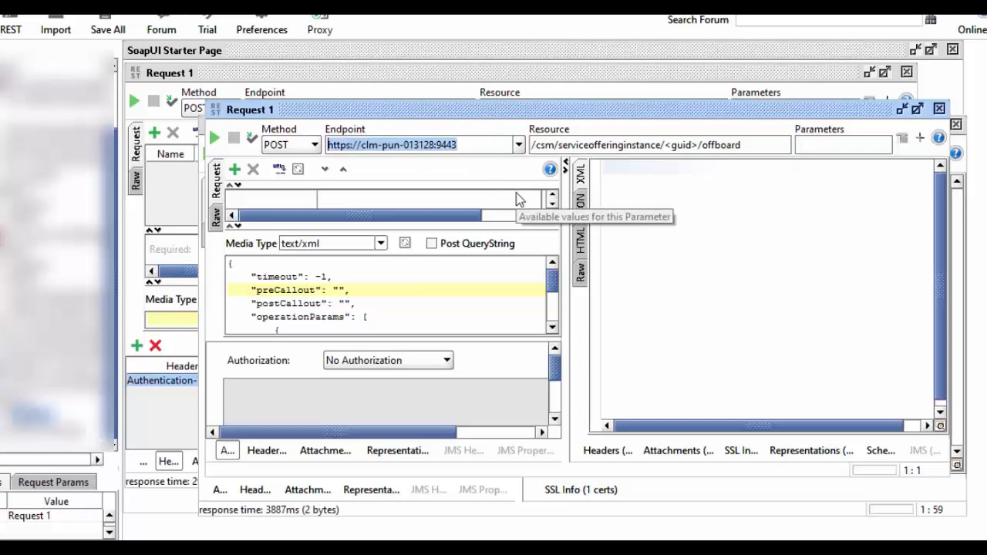
click(479, 143)
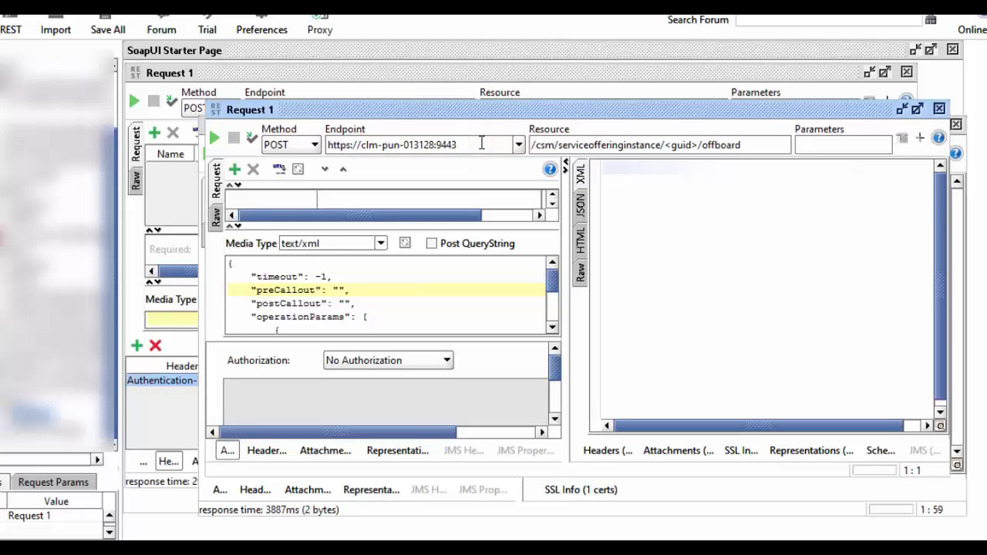
click(477, 143)
drag(477, 143, 437, 145)
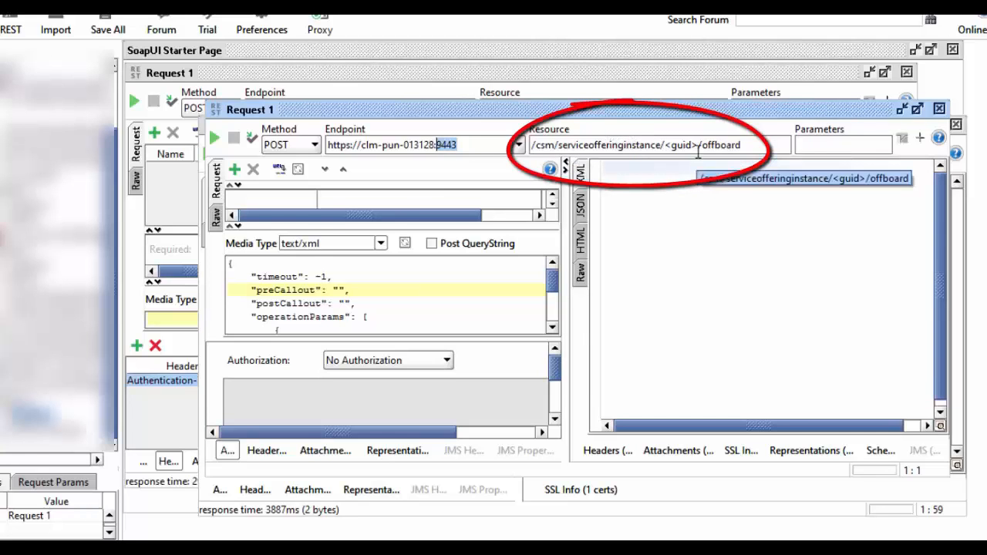
drag(749, 145, 697, 144)
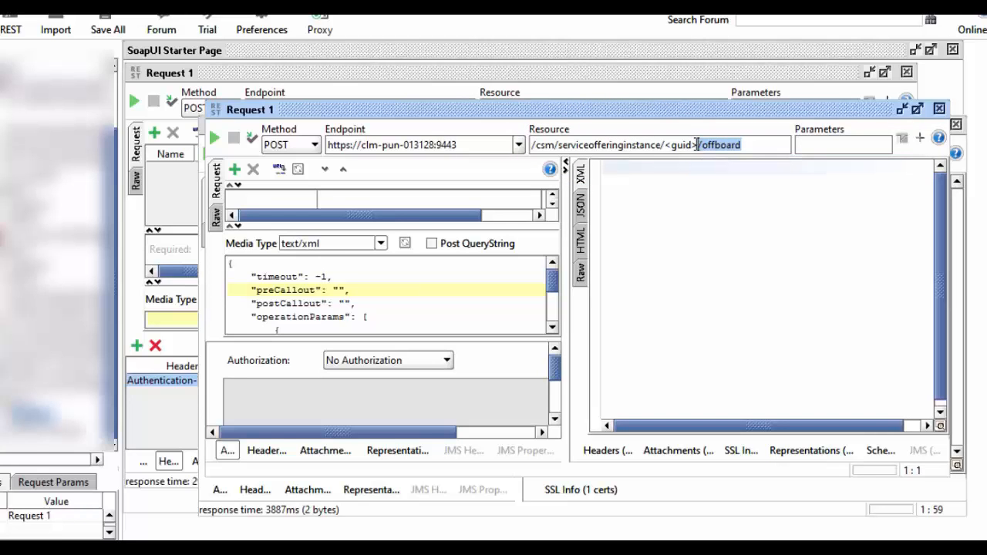
click(442, 553)
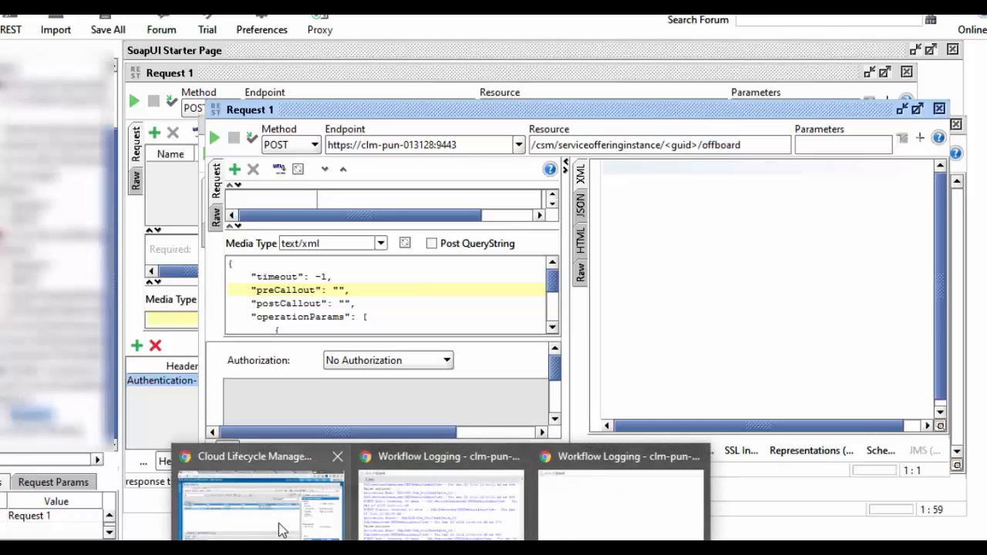
click(282, 530)
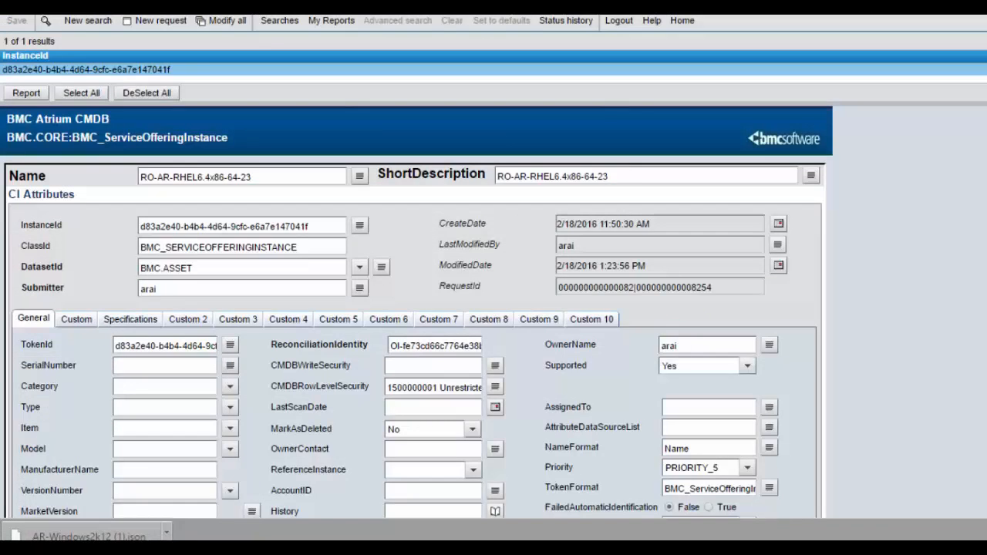
drag(262, 176, 76, 165)
drag(325, 224, 110, 233)
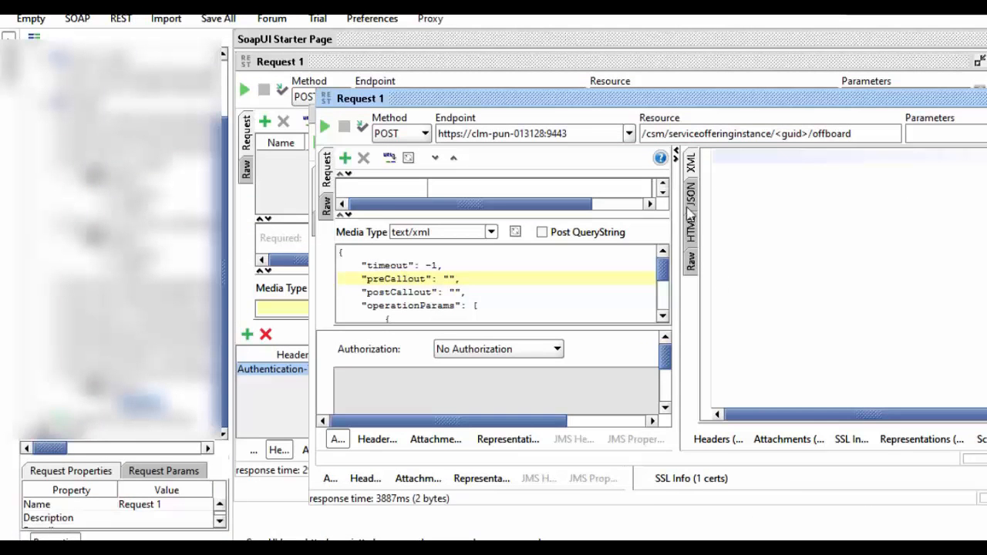
Copy the instance GUID d83a2e40-b4b4-4d64-9cfc-e6a7e147041f from the instance search response
click(462, 61)
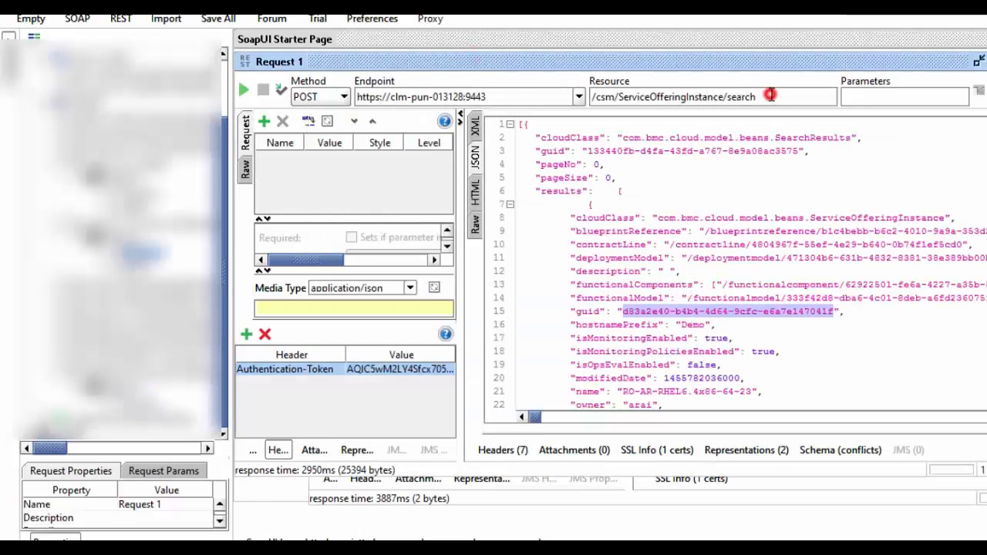
drag(769, 96, 544, 88)
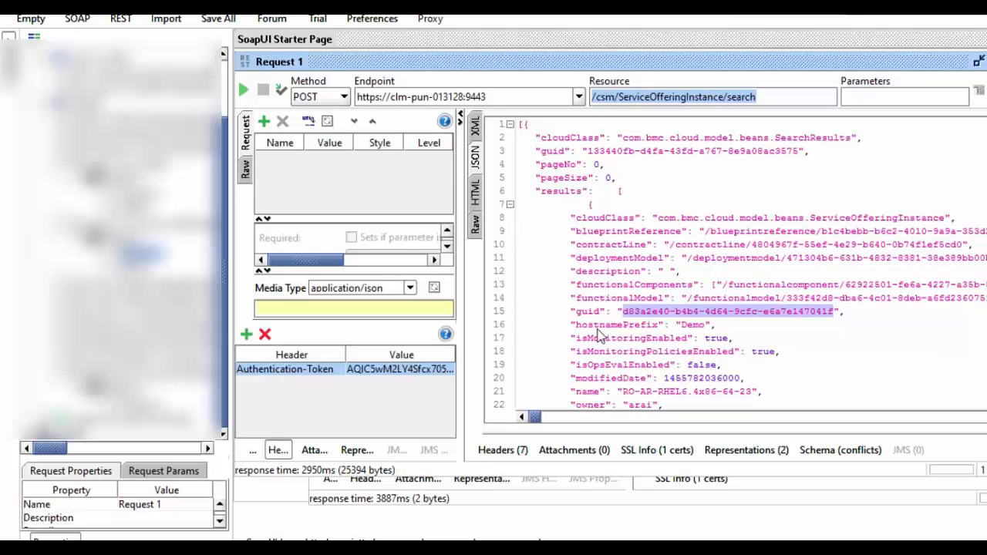
drag(623, 391, 752, 392)
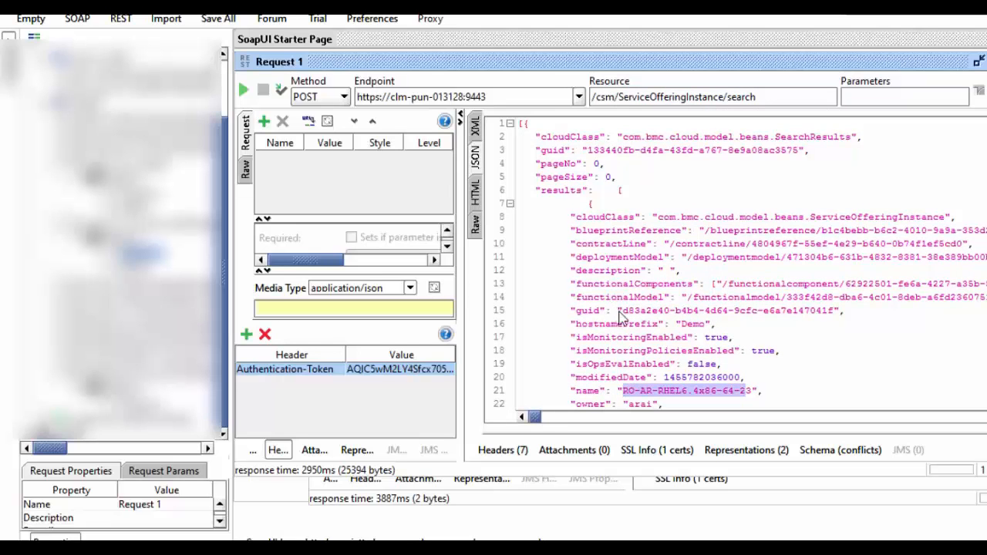
drag(624, 311, 836, 316)
key(ctrl+c)
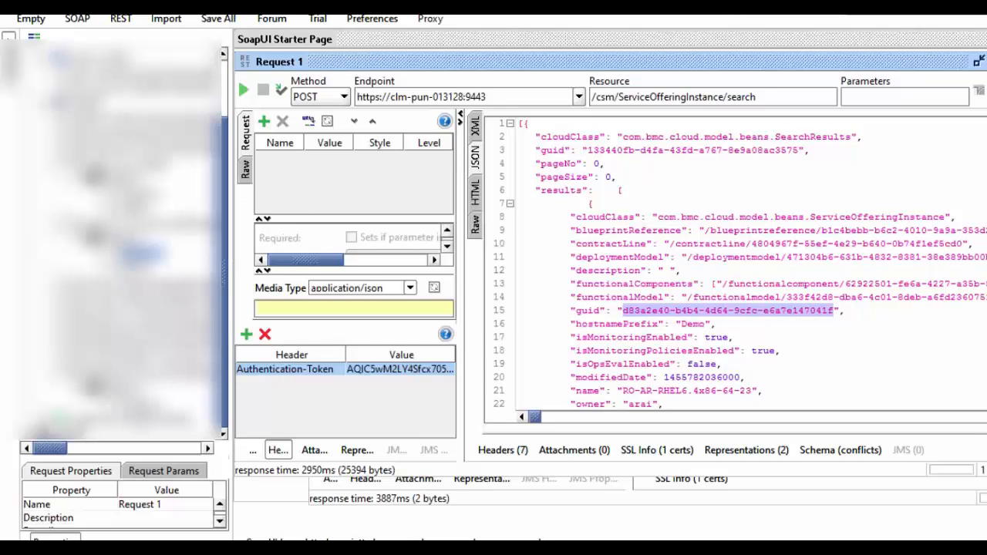
Replace the <guid> placeholder in the offboard request's resource path with the copied GUID
double_click(143, 403)
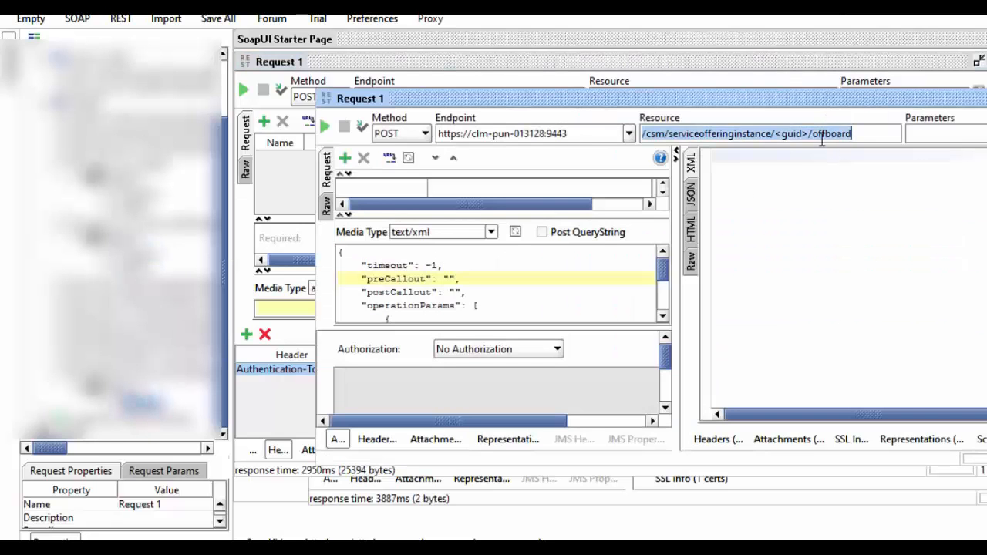
drag(808, 132, 778, 134)
key(ctrl+v)
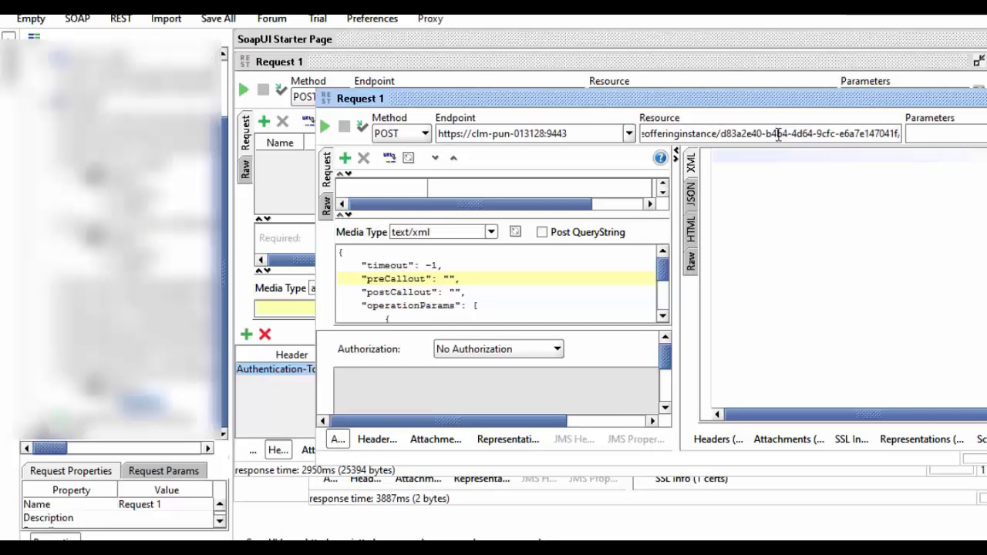
key(End)
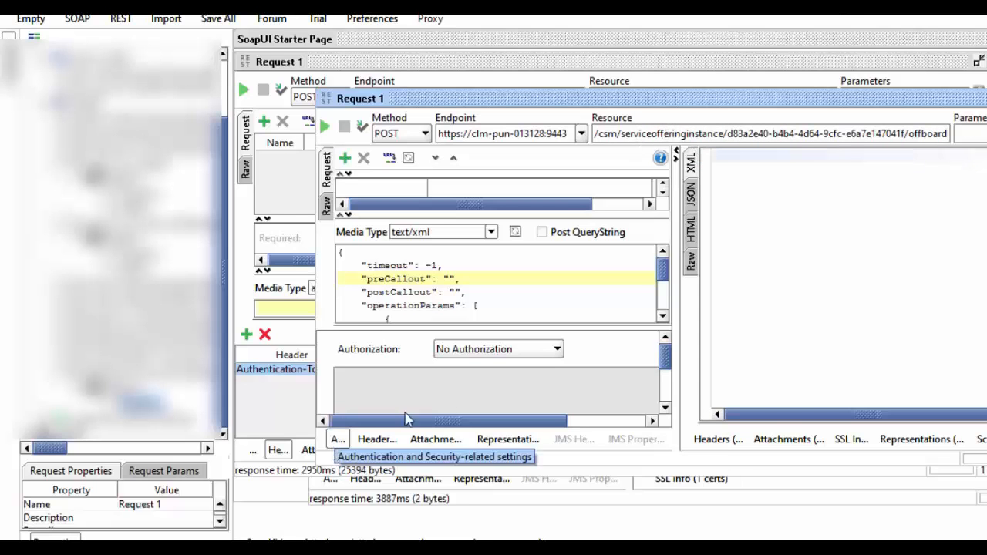
Copy the new token from the /csm/login response into the offboard request's Authentication-Token header
click(377, 439)
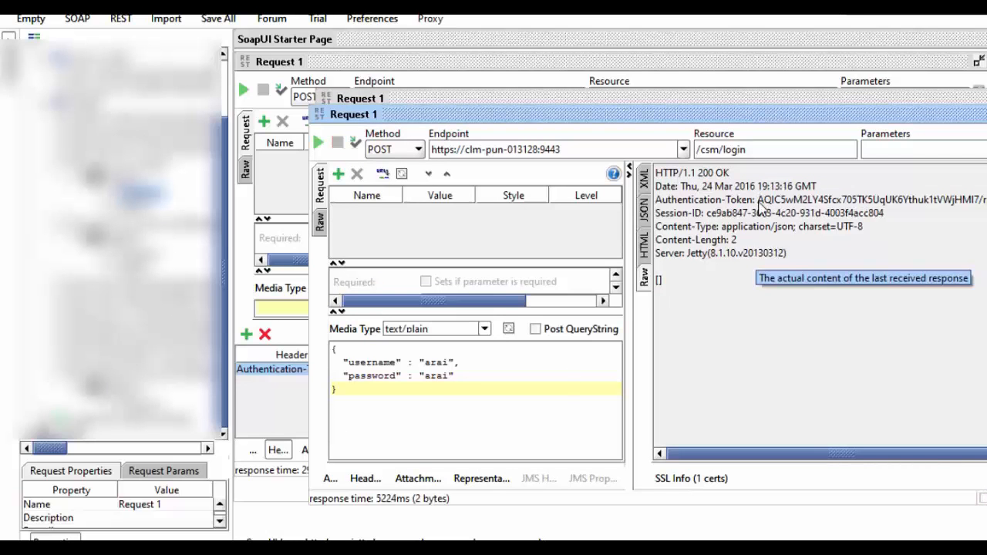
drag(758, 199, 986, 203)
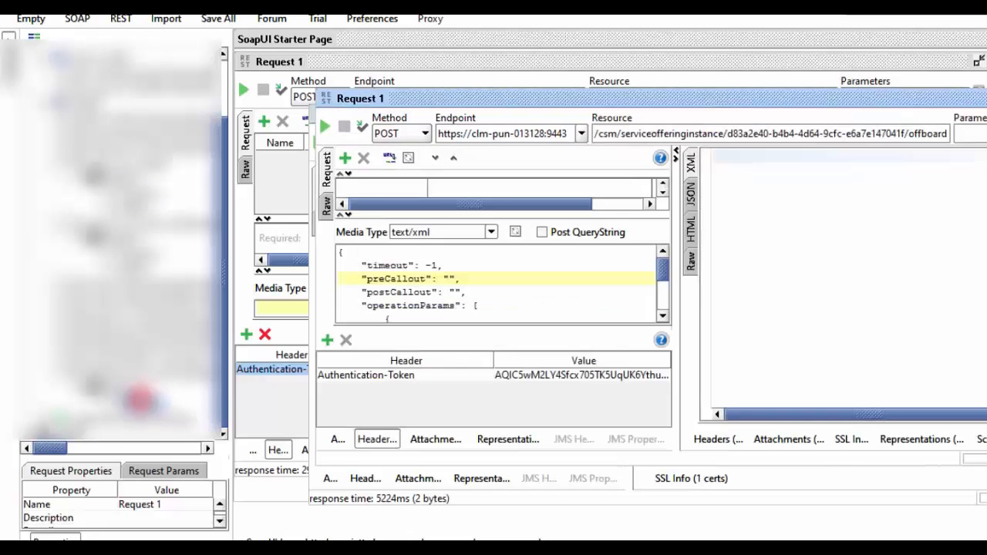
double_click(522, 378)
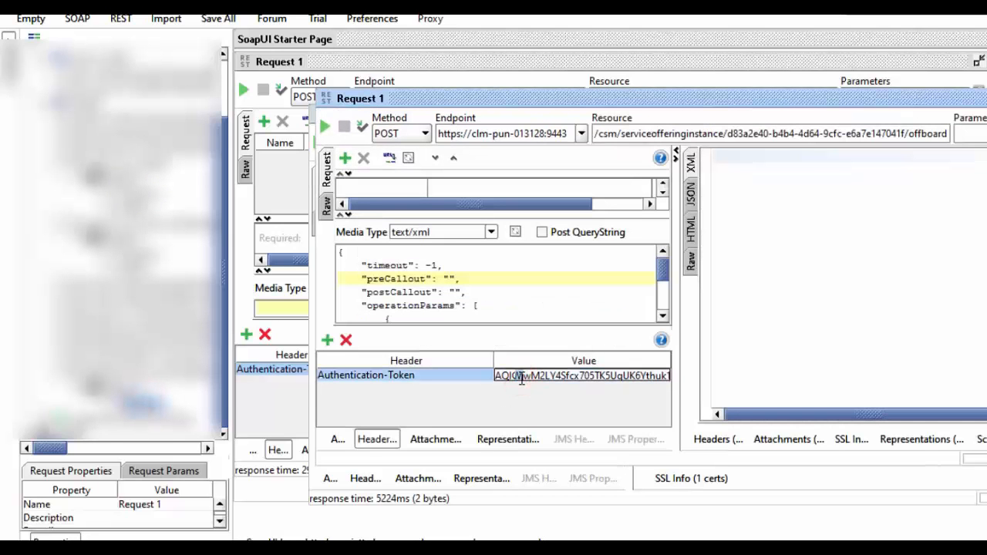
key(ctrl+a)
key(BackSpace)
key(ctrl+v)
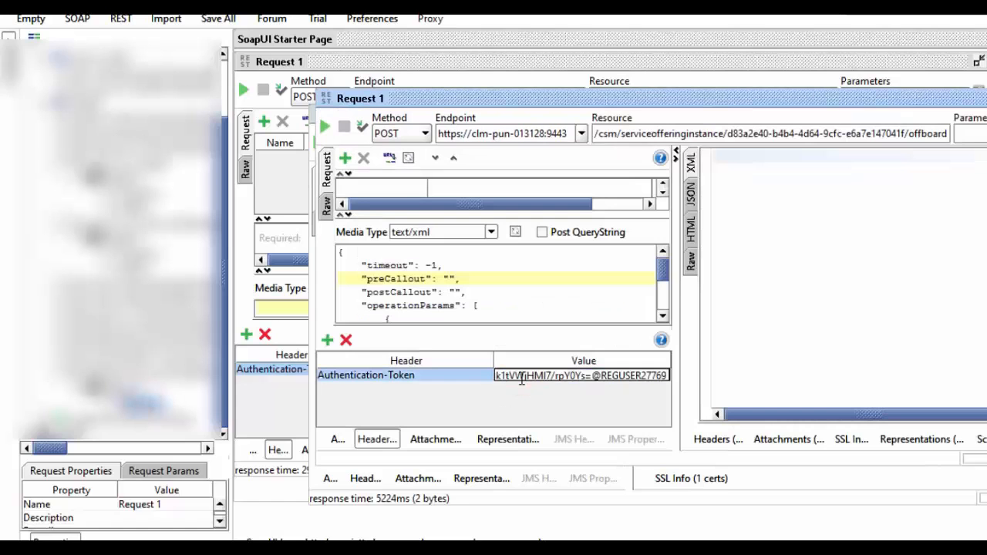
key(Home)
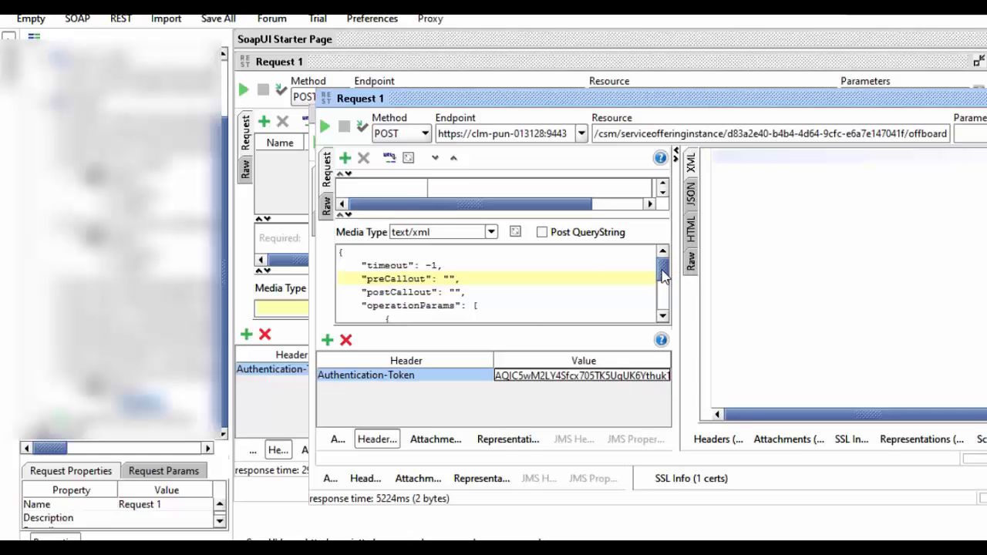
drag(663, 276, 665, 294)
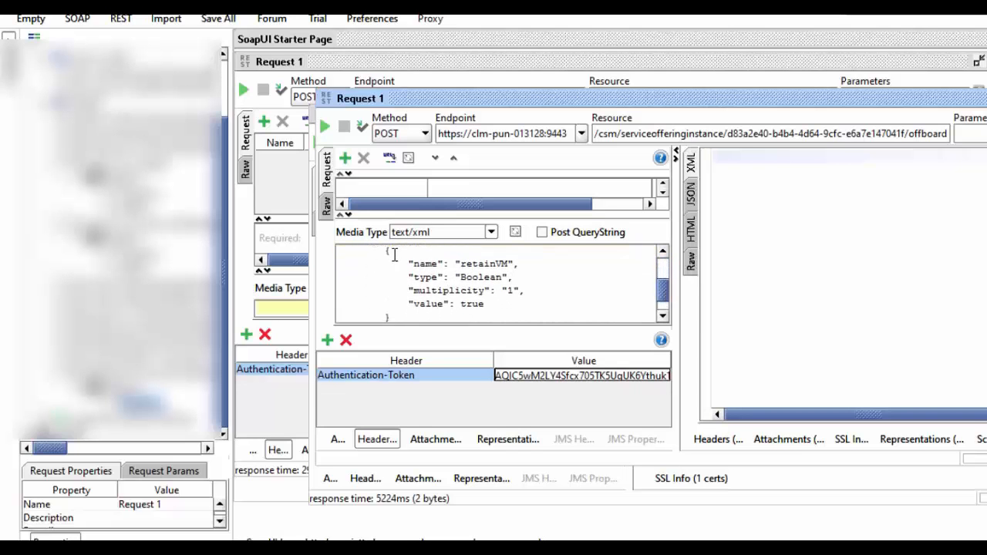
drag(392, 255, 657, 309)
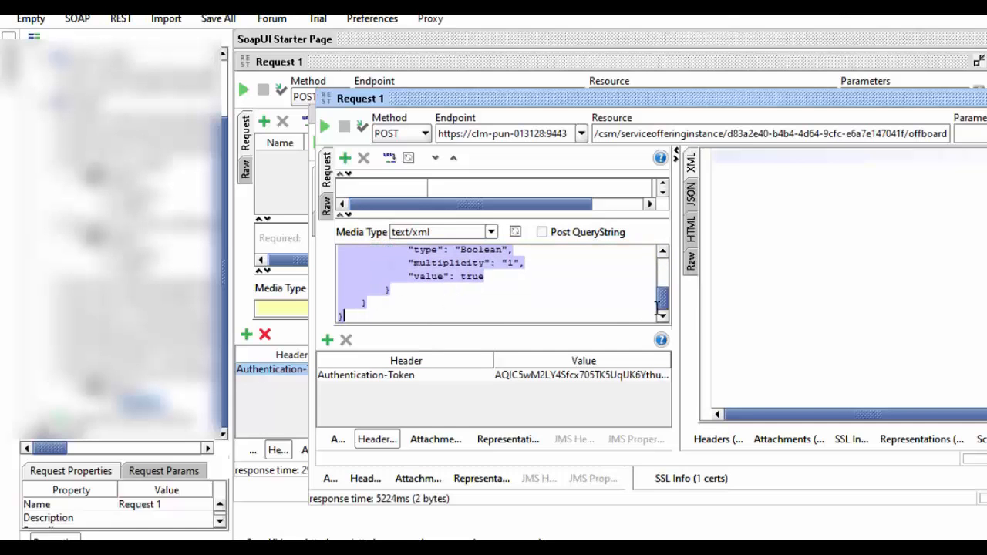
scroll(661, 308, up, 2)
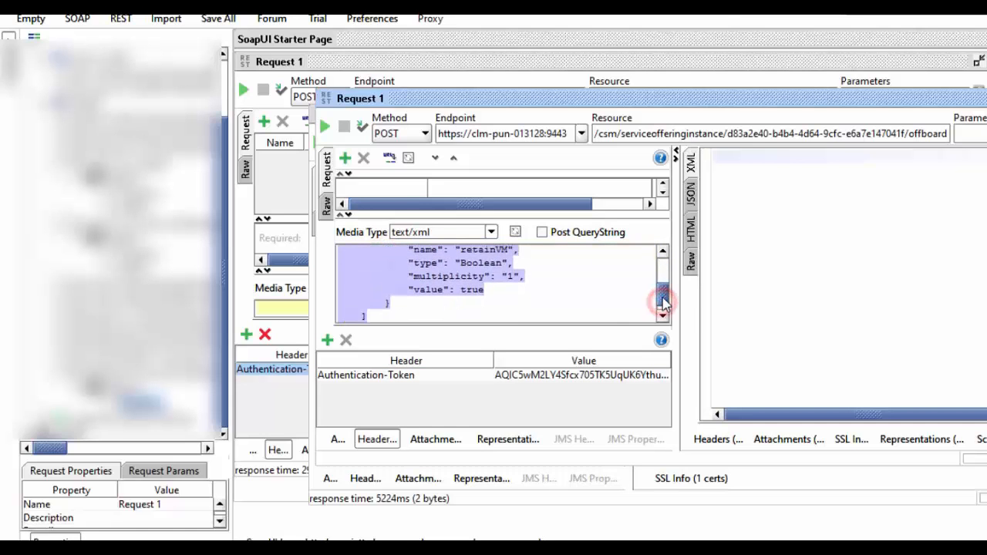
click(510, 258)
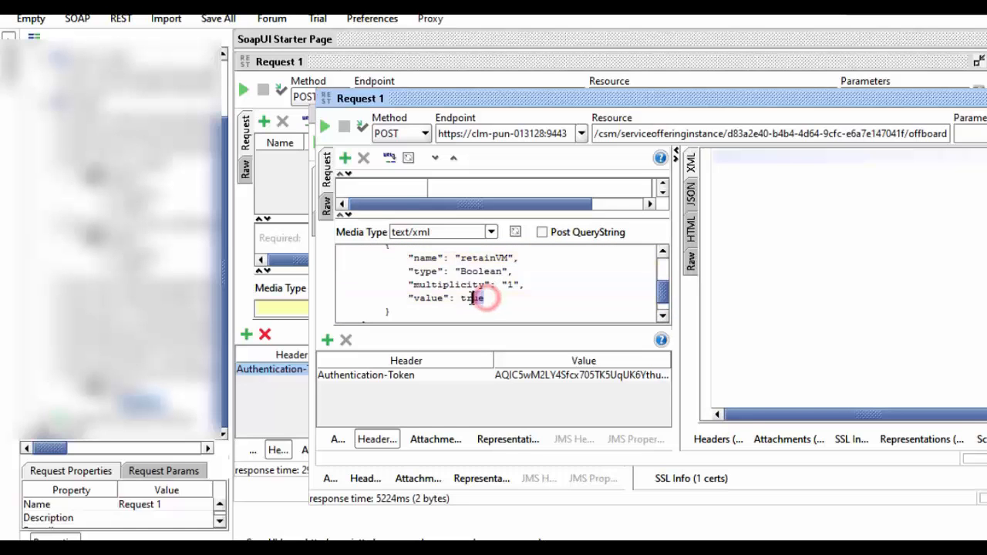
drag(487, 301, 463, 299)
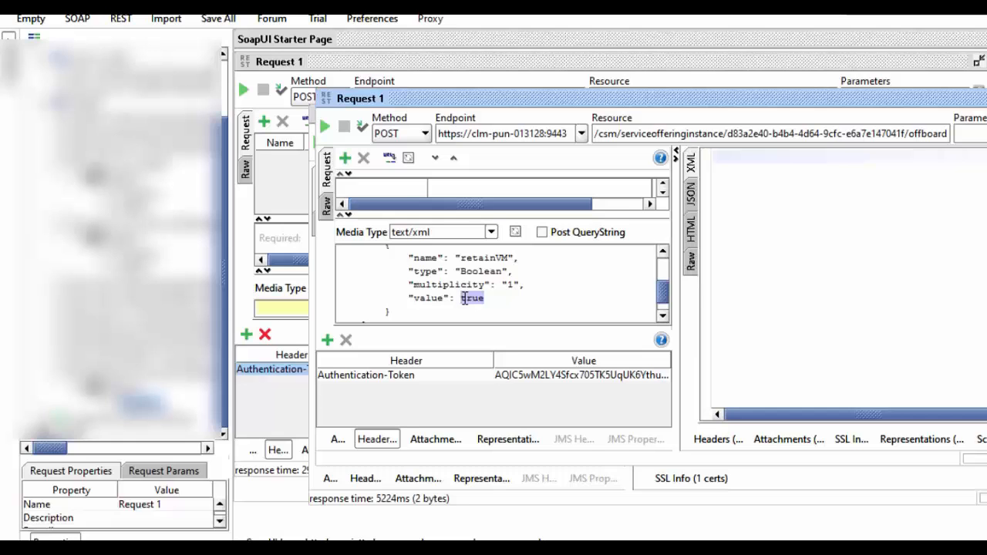
click(495, 297)
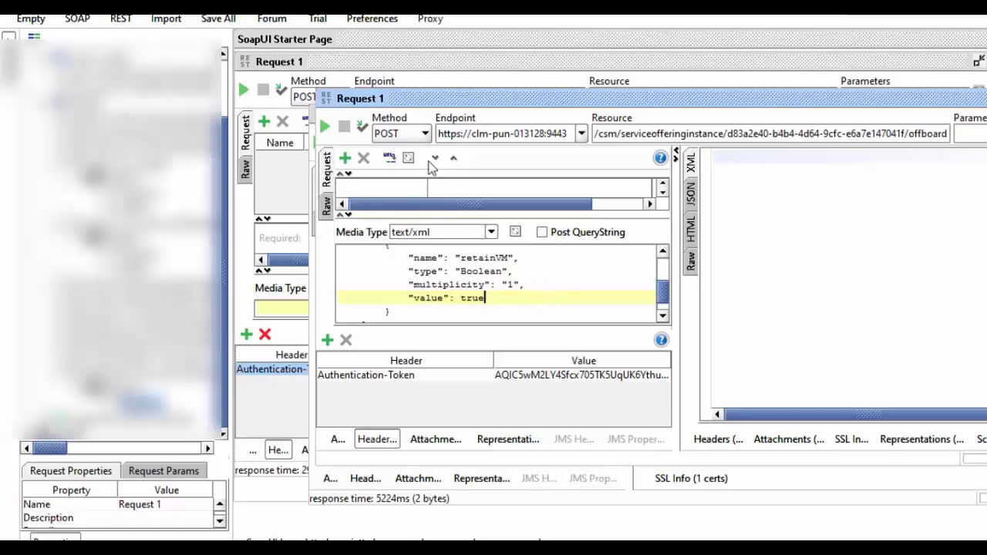
Submit the offboard request, then refresh CLM's Service Instances list to show RO-AR-RHEL6.4x86-64-23 as Offboarding
click(324, 127)
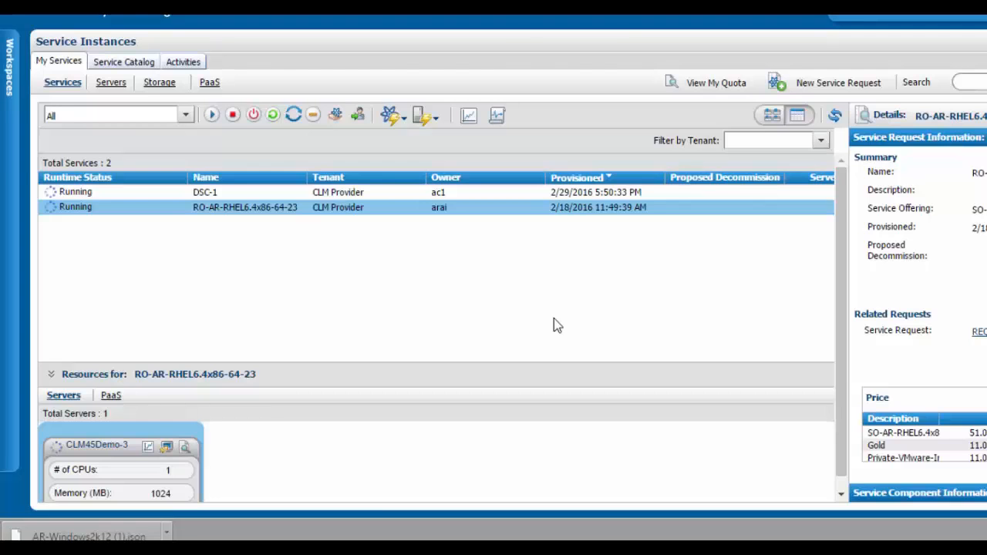
click(621, 193)
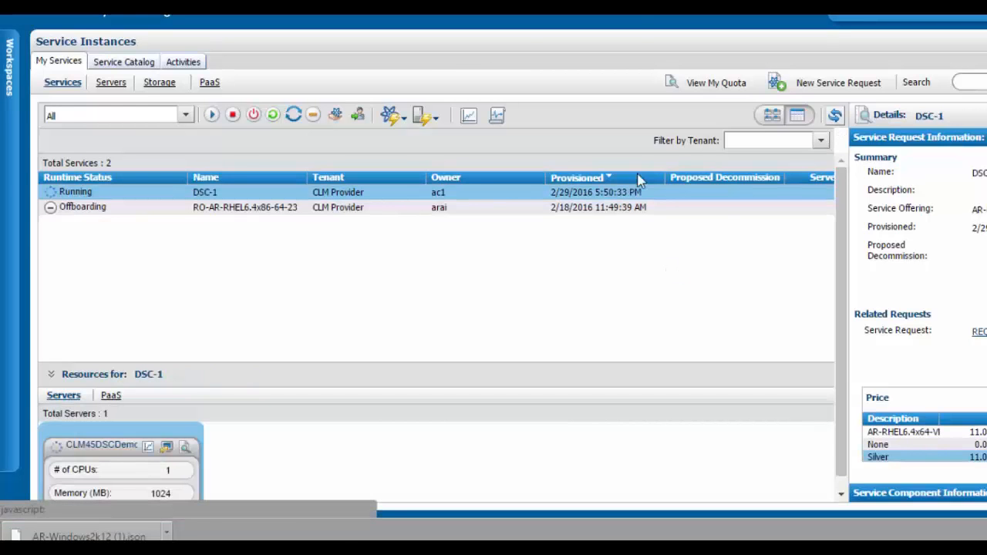